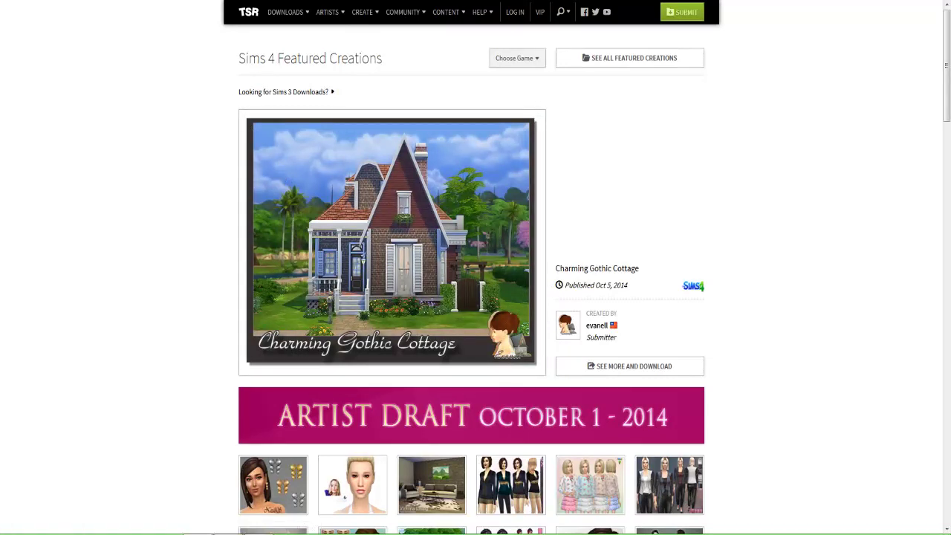
# - Go back to the Kaelan Bedroom item page and reach its download page
pyautogui.hotkey('alt', 'Left')
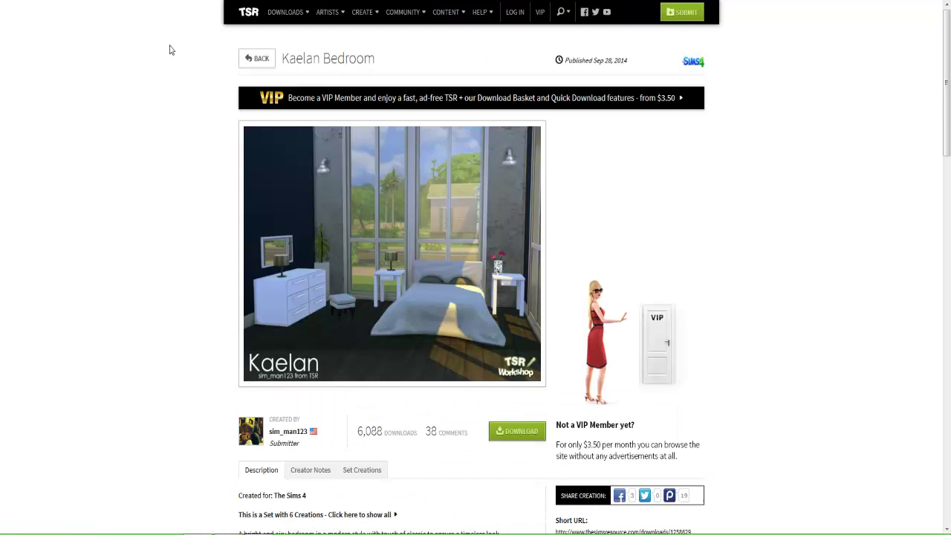
pyautogui.middleClick(176, 82)
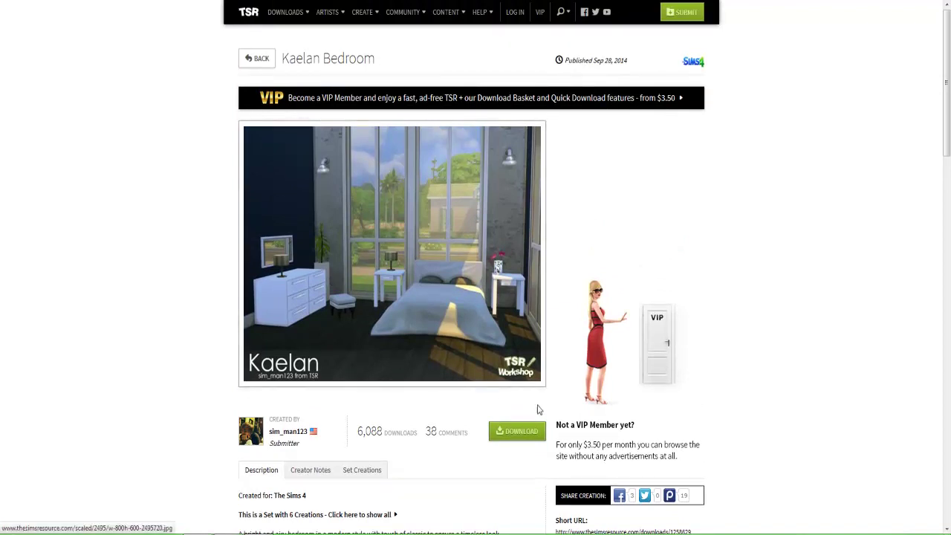
pyautogui.click(531, 440)
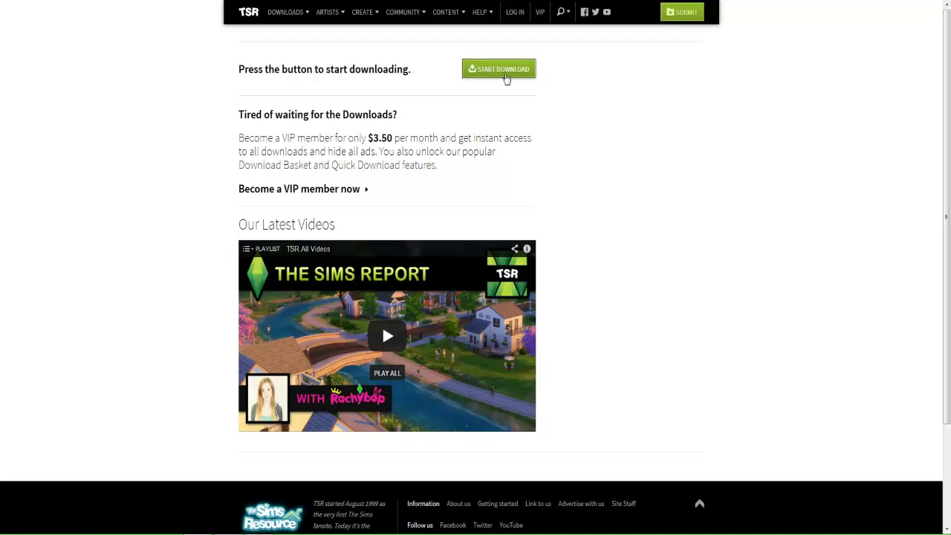
# - Start the Kaelan Bedroom download and save it to Downloads as customcontentvid.zip
pyautogui.click(504, 74)
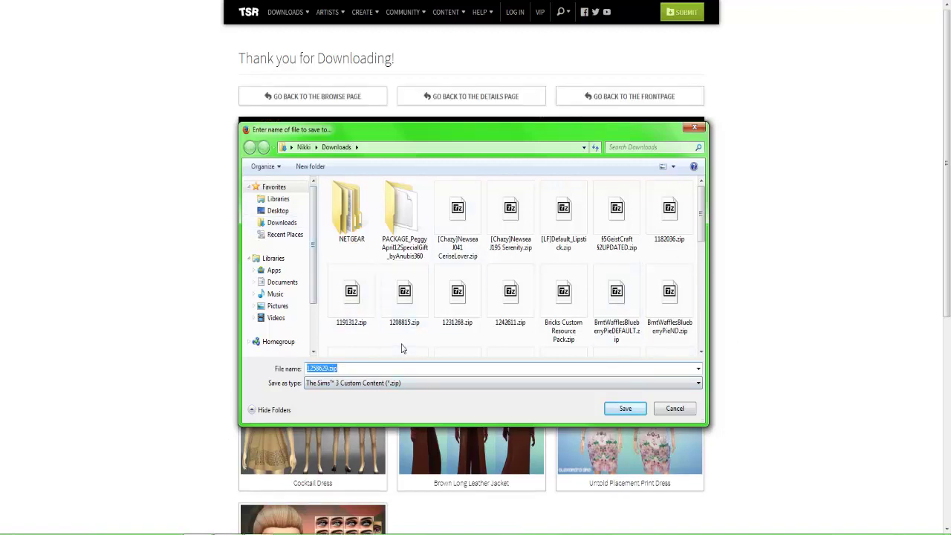
pyautogui.press('Right')
pyautogui.press('BackSpace')
pyautogui.press('BackSpace')
pyautogui.press('BackSpace')
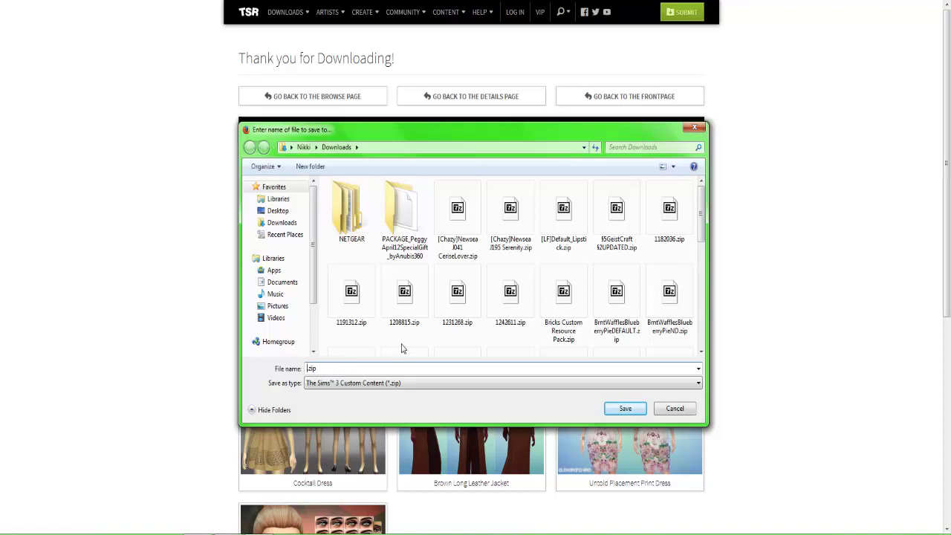
pyautogui.write('customcont')
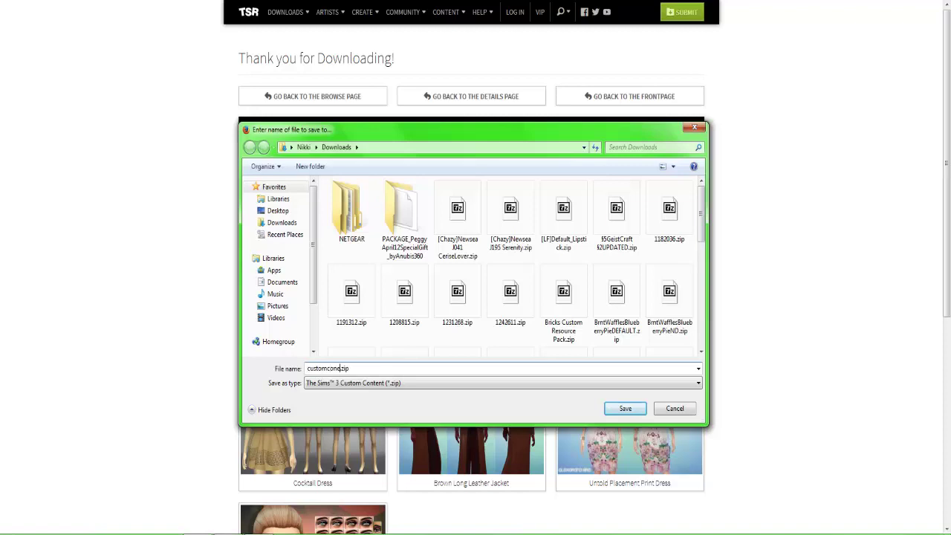
pyautogui.write('entvid')
pyautogui.press('Return')
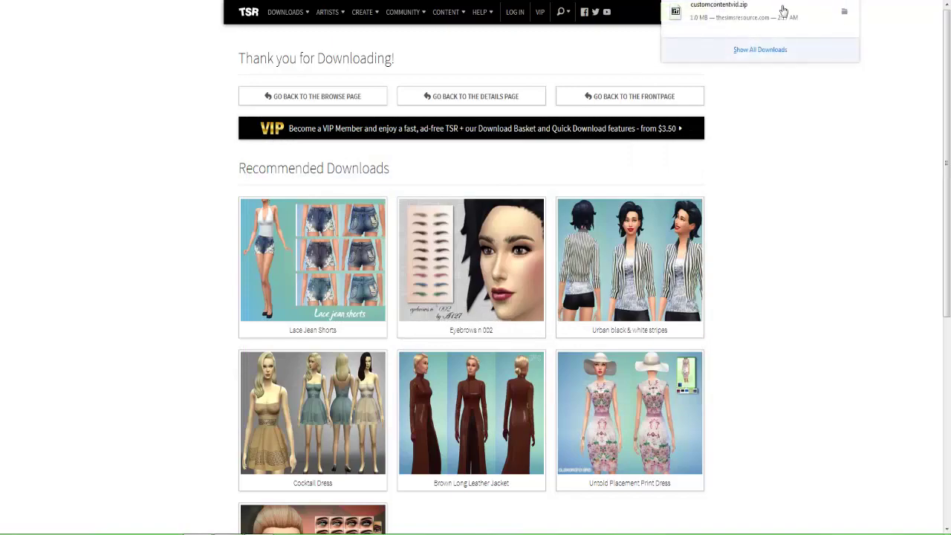
# - Open customcontentvid.zip in 7-Zip and inspect its Mirror through Ottoman package files
pyautogui.click(747, 17)
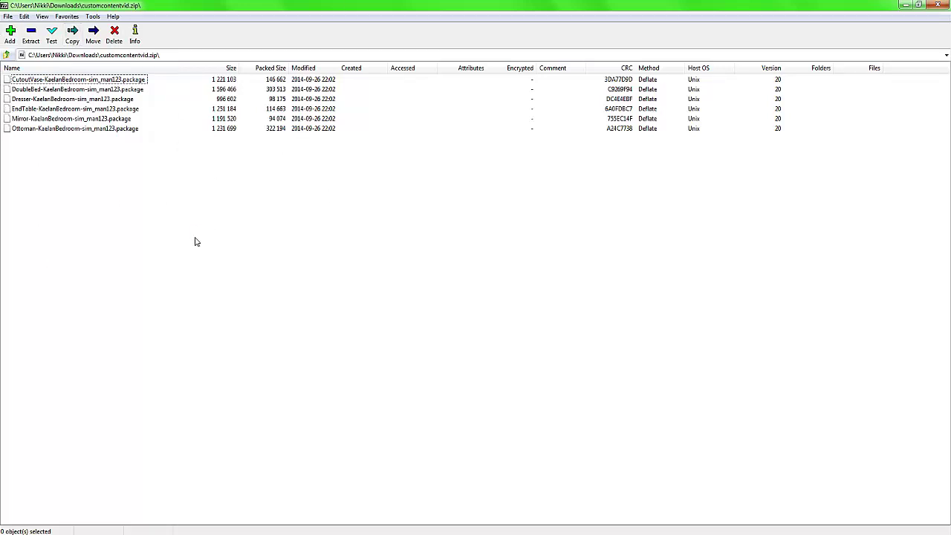
pyautogui.moveTo(42, 205)
pyautogui.mouseDown()
pyautogui.moveTo(49, 125)
pyautogui.moveTo(65, 104)
pyautogui.moveTo(66, 146)
pyautogui.moveTo(64, 134)
pyautogui.mouseUp()
pyautogui.click(64, 119)
pyautogui.click(56, 143)
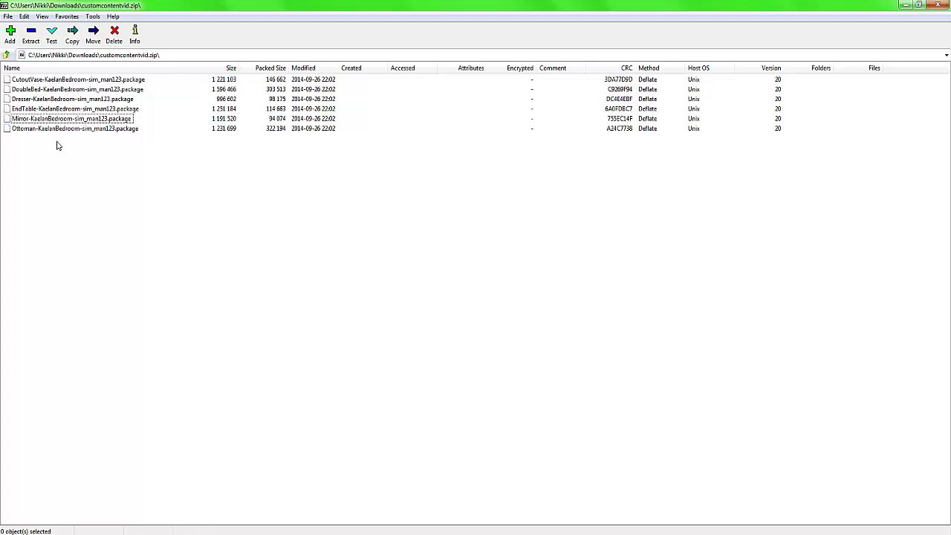
pyautogui.click(35, 120)
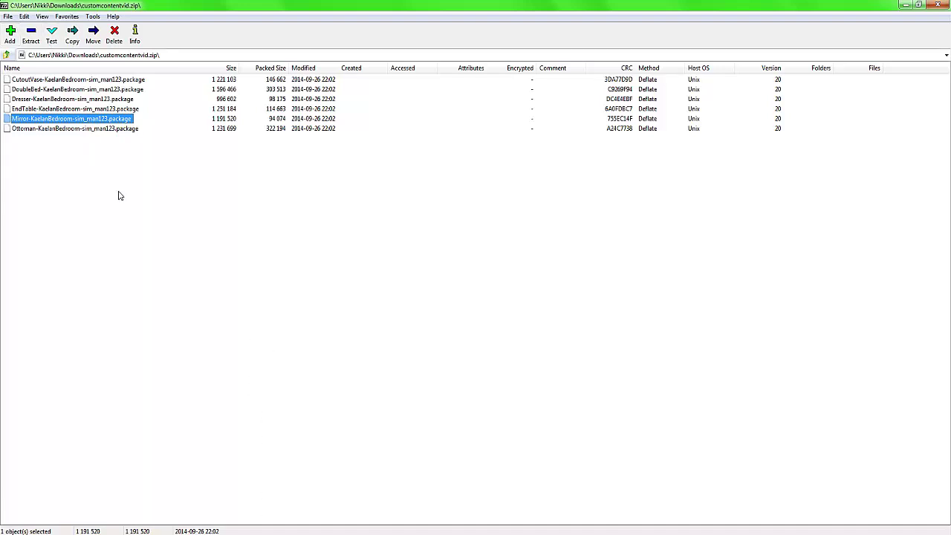
pyautogui.moveTo(95, 181)
pyautogui.mouseDown()
pyautogui.moveTo(77, 74)
pyautogui.moveTo(53, 203)
pyautogui.moveTo(30, 138)
pyautogui.moveTo(30, 196)
pyautogui.moveTo(28, 60)
pyautogui.mouseUp()
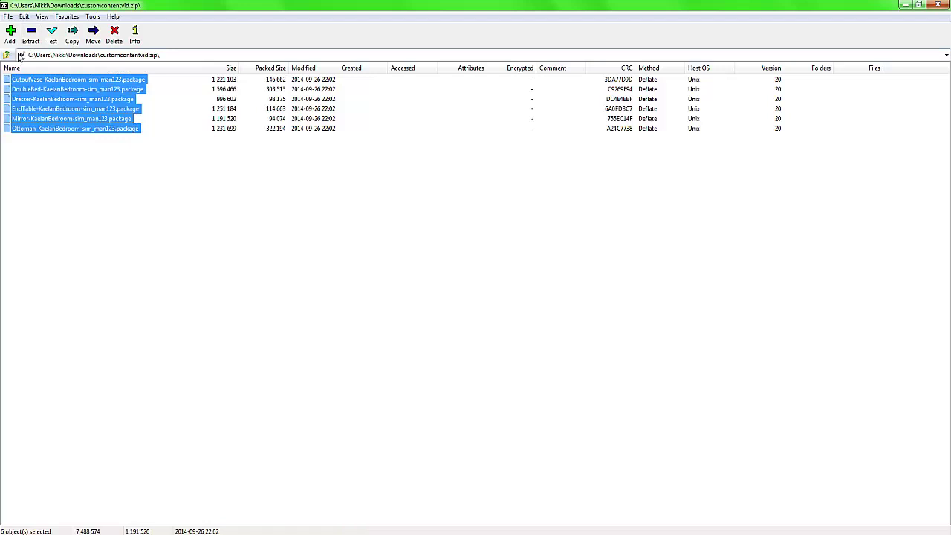
pyautogui.click(140, 198)
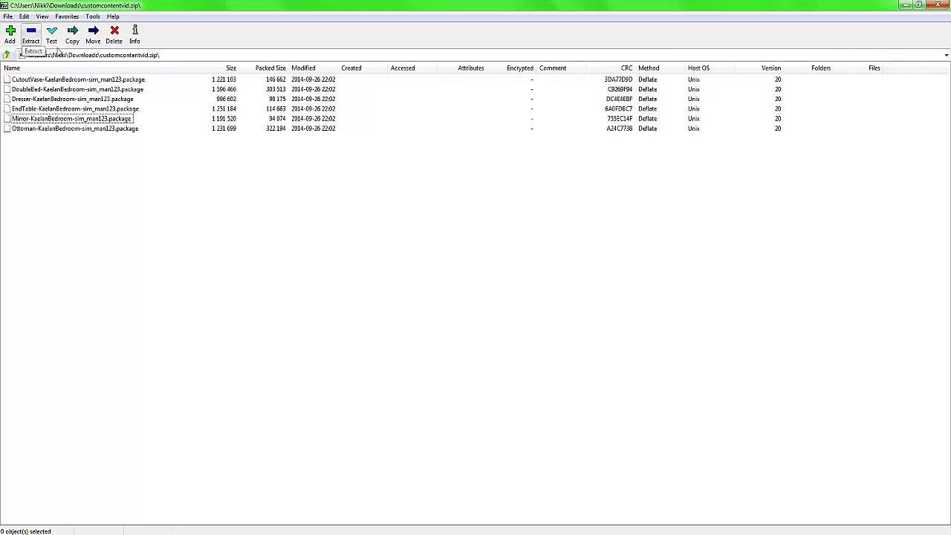
# - Dismiss the not-supported error message in 7-Zip File Manager
pyautogui.moveTo(119, 164)
pyautogui.mouseDown()
pyautogui.moveTo(115, 83)
pyautogui.moveTo(106, 73)
pyautogui.moveTo(100, 149)
pyautogui.mouseUp()
pyautogui.click(10, 35)
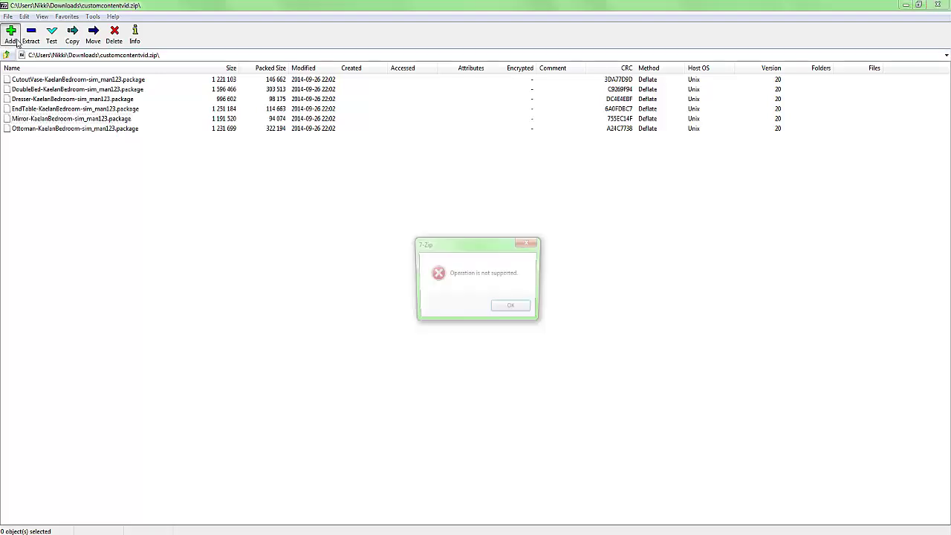
pyautogui.click(509, 312)
# - Extract the archive into Documents\Electronic Arts\The Sims 4\Mods\Packages
pyautogui.click(30, 36)
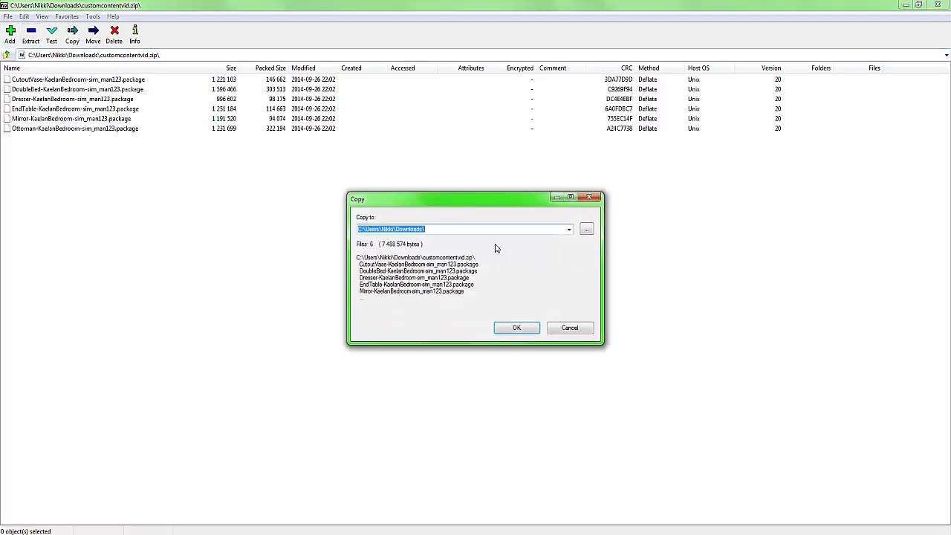
pyautogui.click(586, 229)
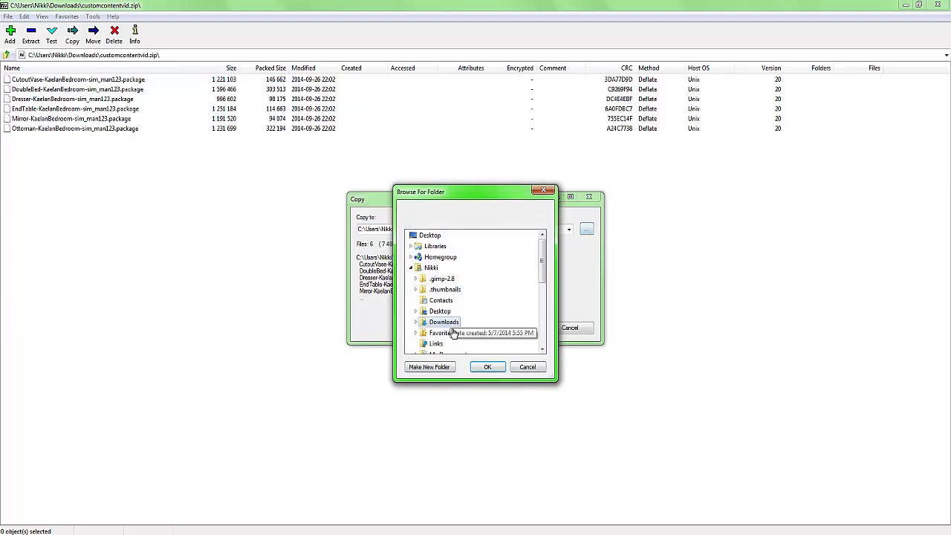
pyautogui.moveTo(543, 264); pyautogui.dragTo(542, 298)
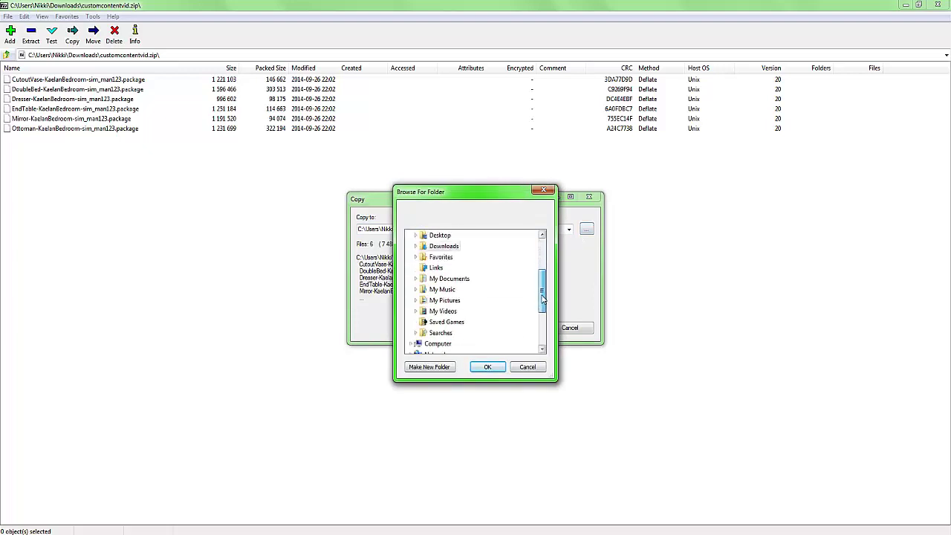
pyautogui.click(480, 277)
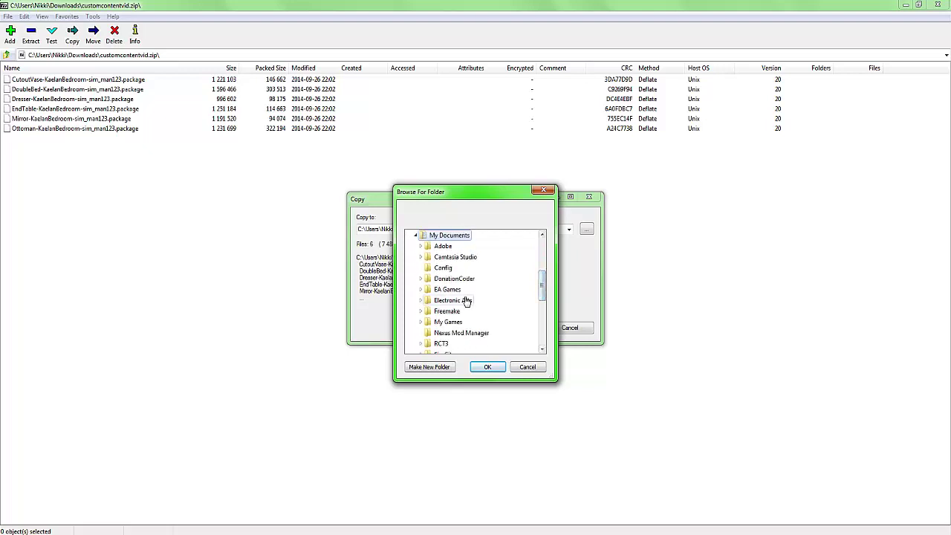
pyautogui.click(467, 300)
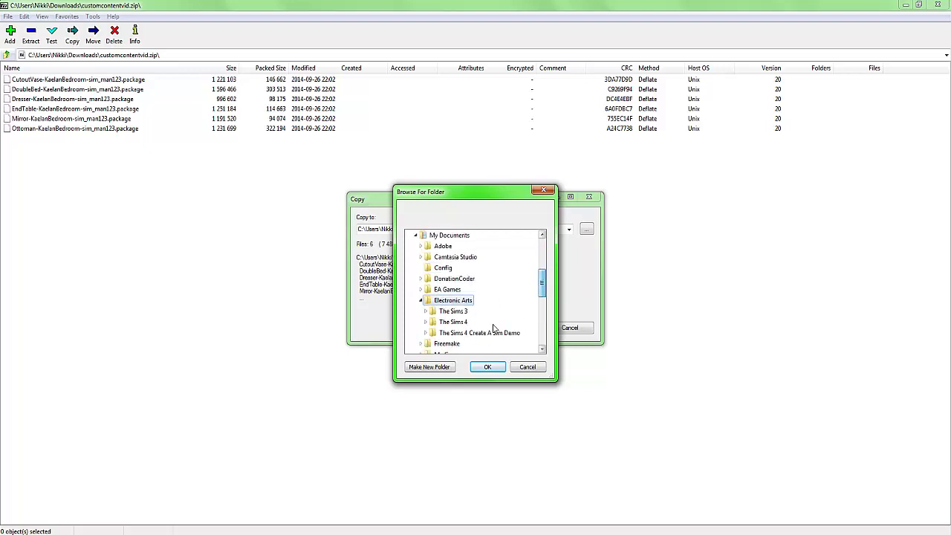
pyautogui.click(455, 322)
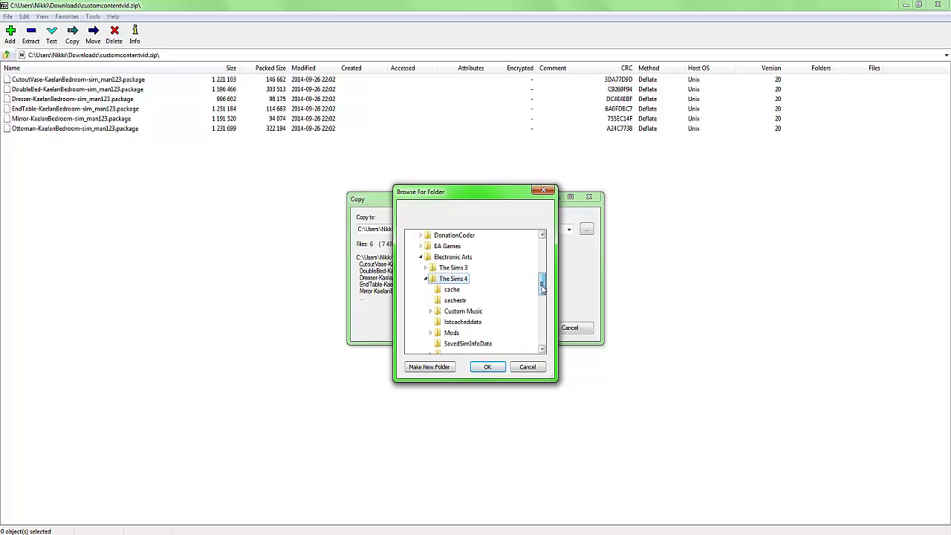
pyautogui.scroll(-1, 542, 288)
pyautogui.click(452, 297)
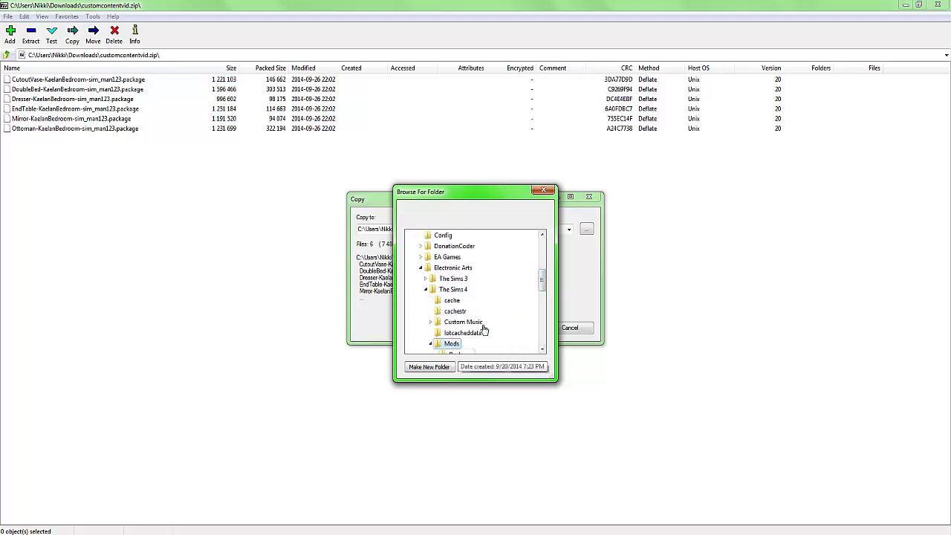
pyautogui.click(468, 324)
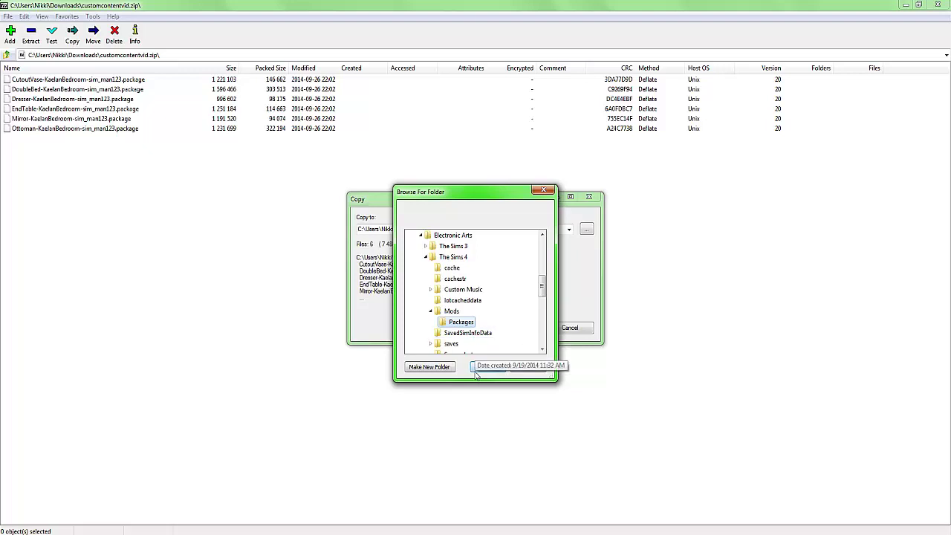
pyautogui.click(492, 369)
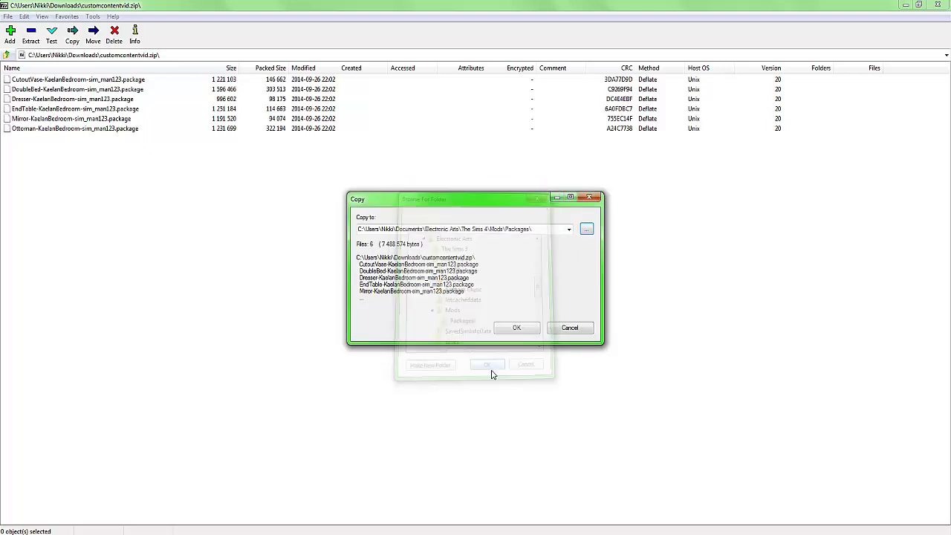
pyautogui.click(514, 327)
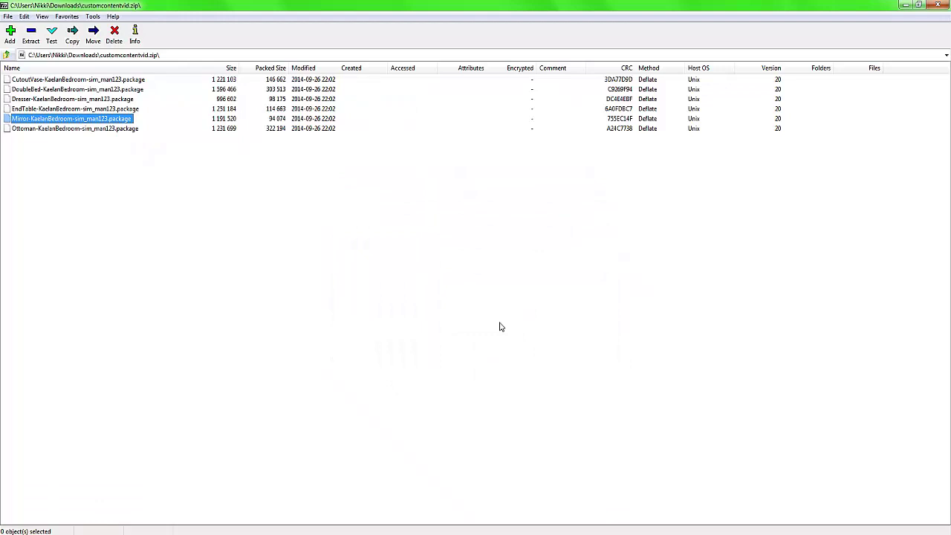
# - Browse Documents to The Sims 4\Mods\Packages, check the Kaelan files, and close Explorer
pyautogui.click(172, 205)
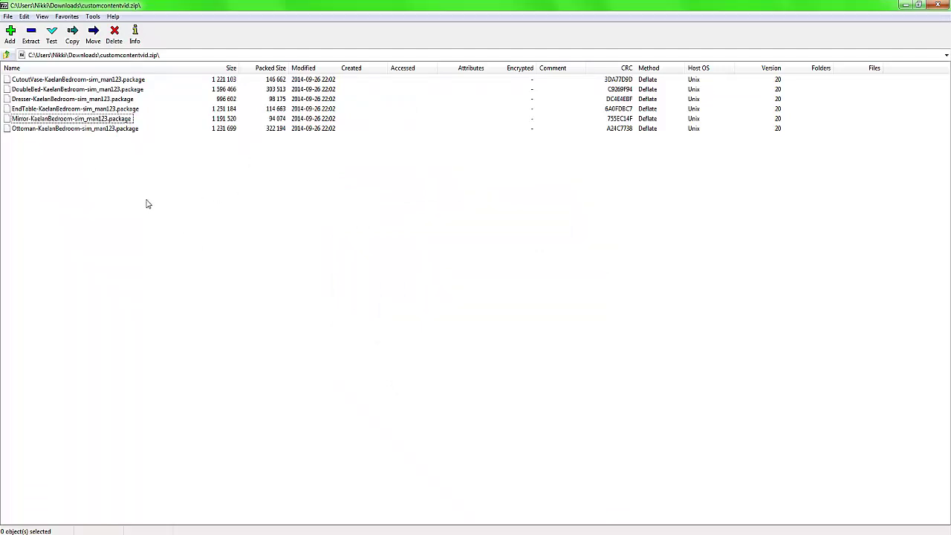
pyautogui.click(66, 119)
pyautogui.click(84, 173)
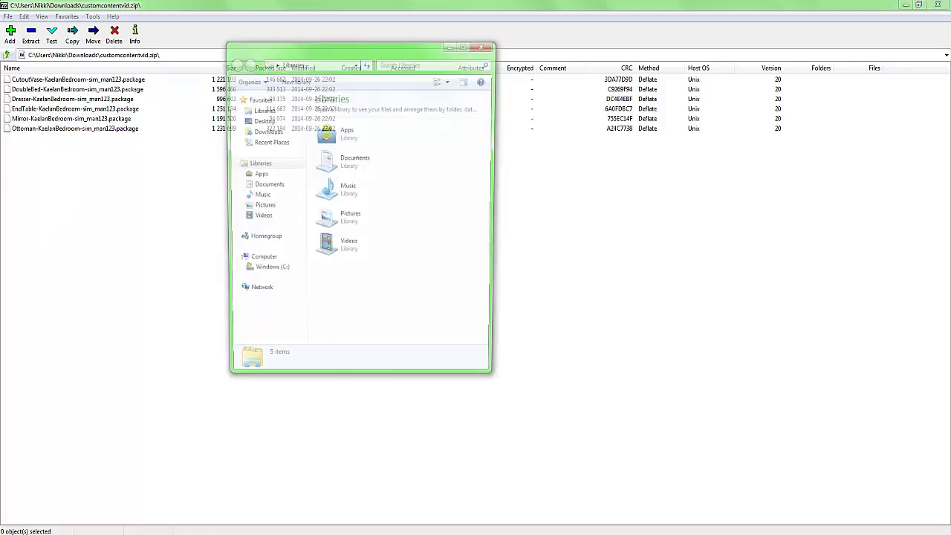
pyautogui.click(256, 185)
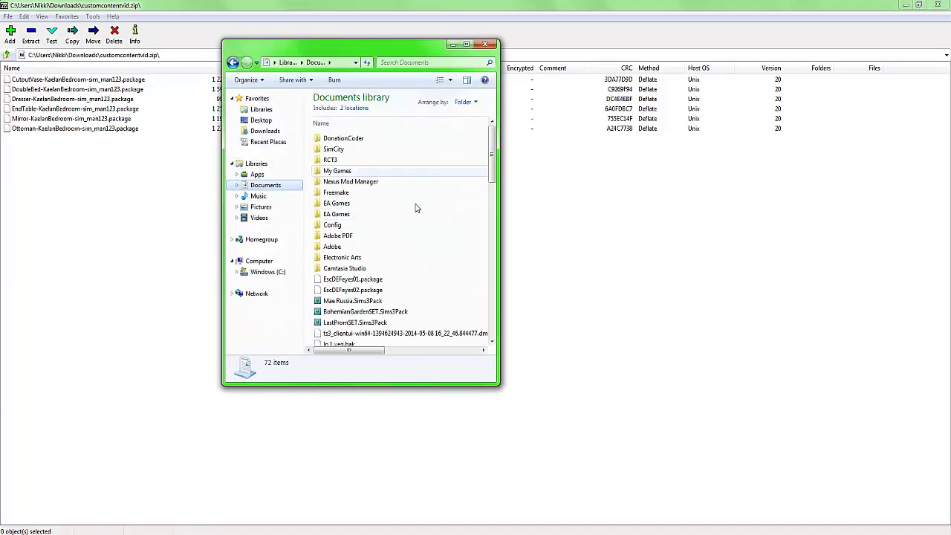
pyautogui.doubleClick(361, 259)
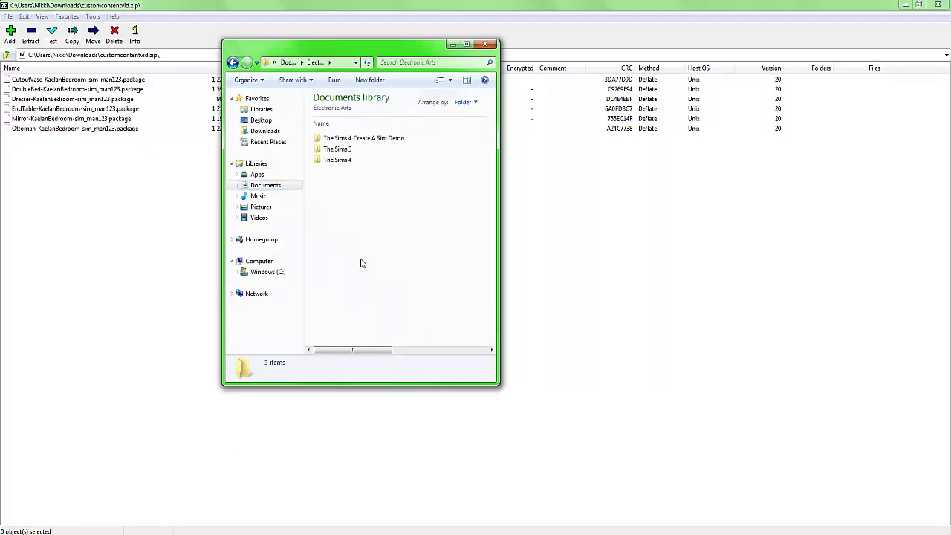
pyautogui.doubleClick(351, 164)
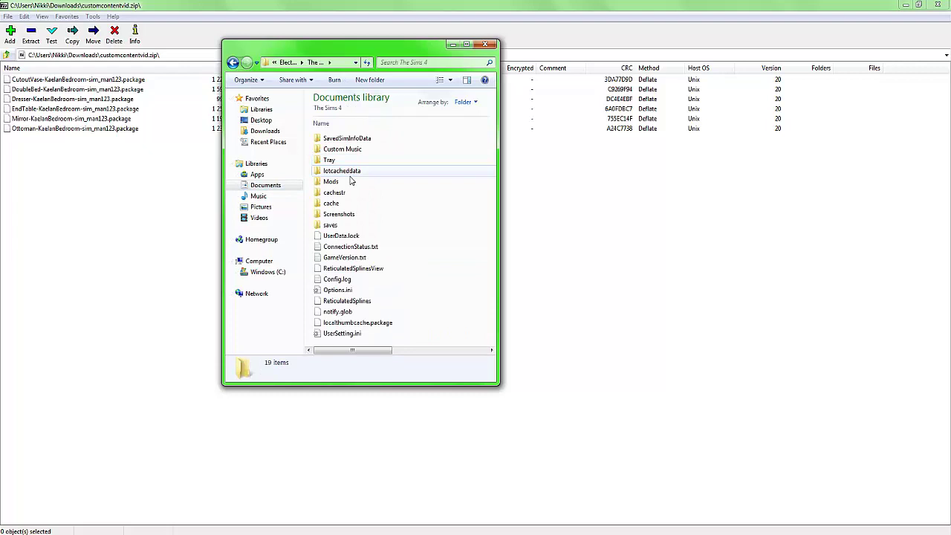
pyautogui.doubleClick(352, 181)
pyautogui.doubleClick(336, 139)
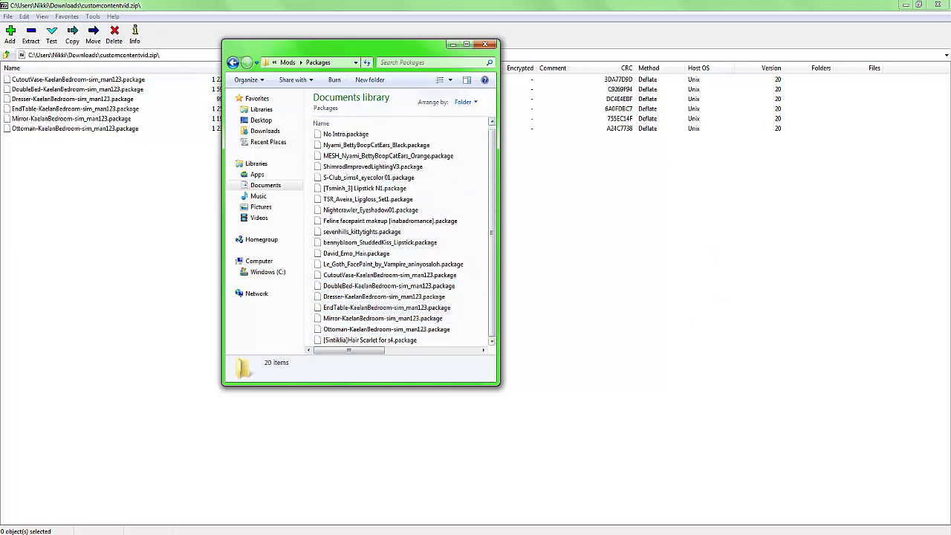
pyautogui.click(485, 44)
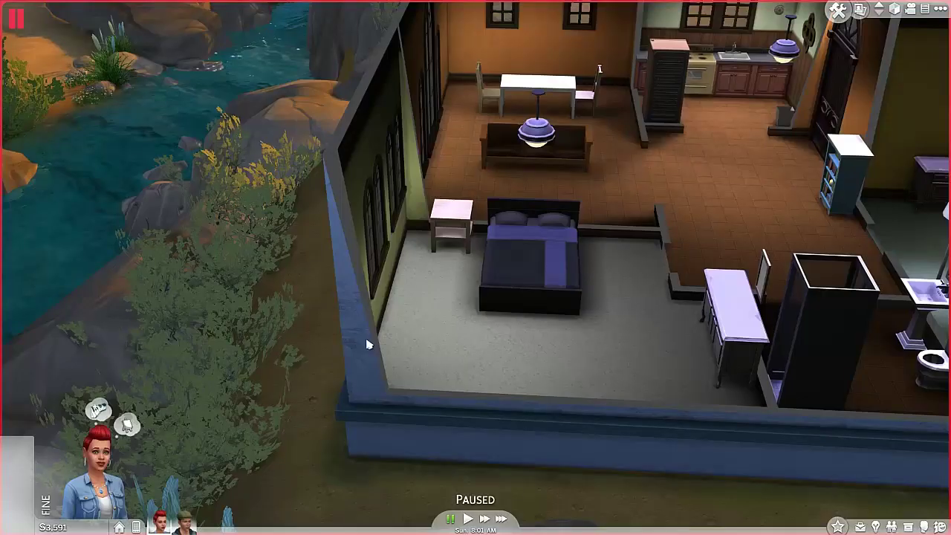
# - Show the Bedroom > Beds catalog and cancel placing the Kaelan bed
pyautogui.press('e')
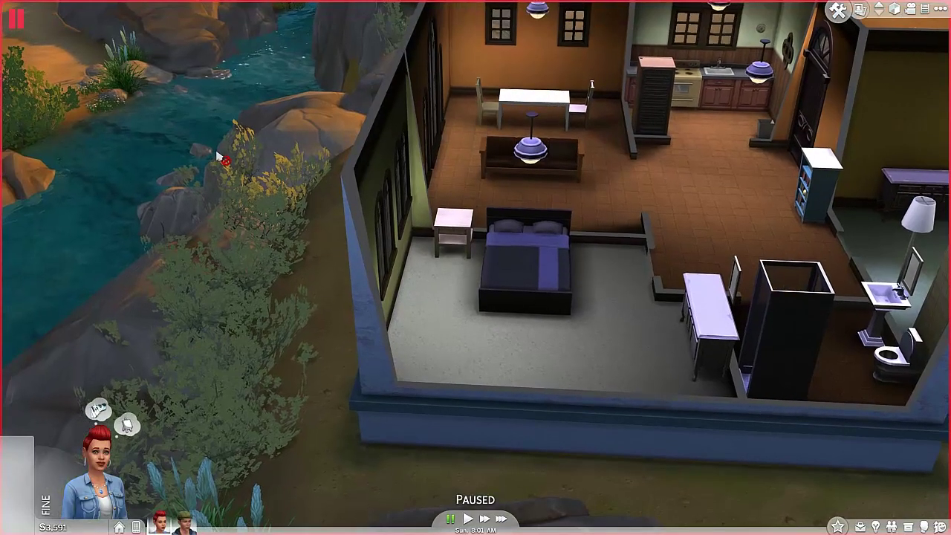
pyautogui.scroll(3, 368, 344)
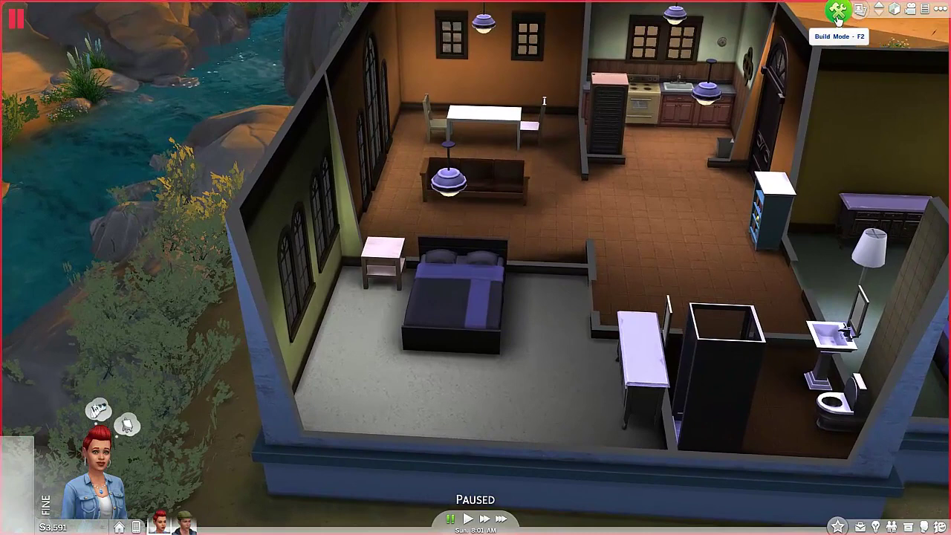
pyautogui.click(859, 10)
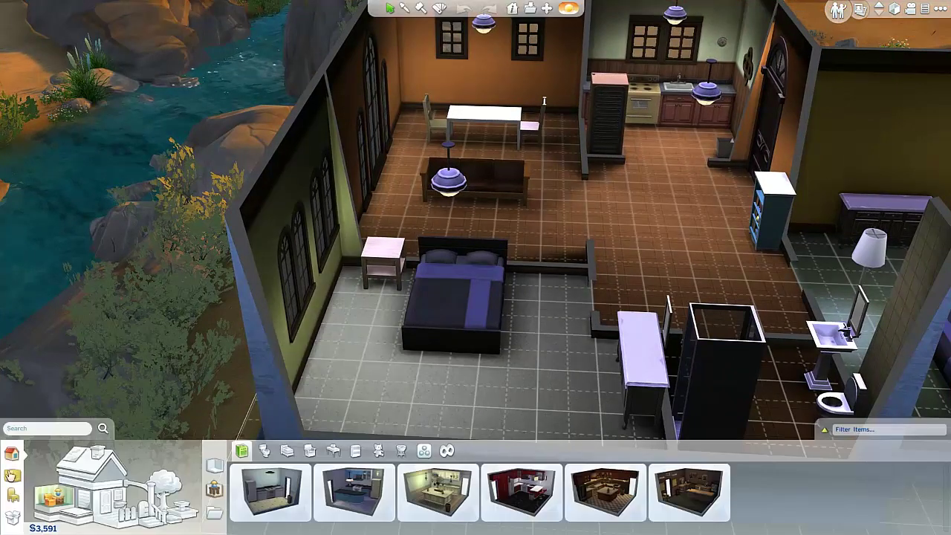
pyautogui.click(12, 474)
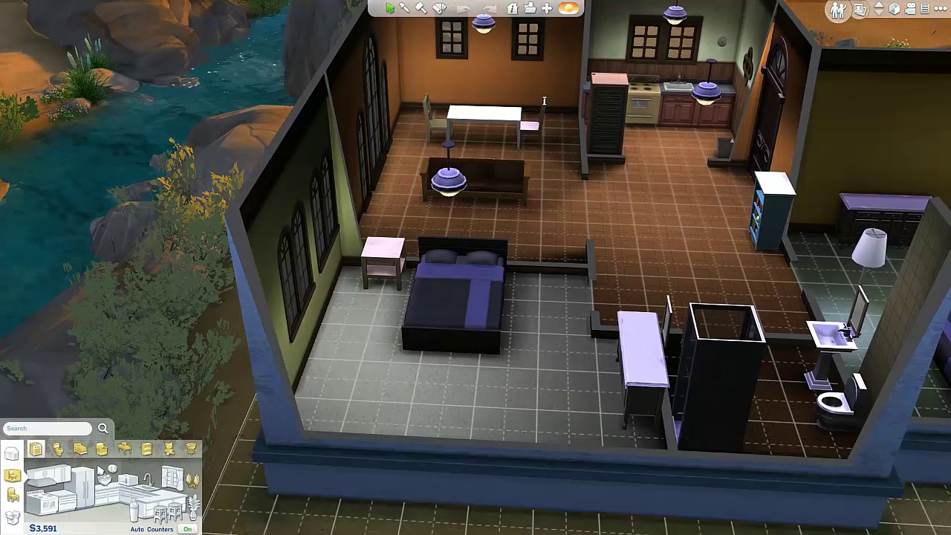
pyautogui.click(80, 449)
pyautogui.click(89, 505)
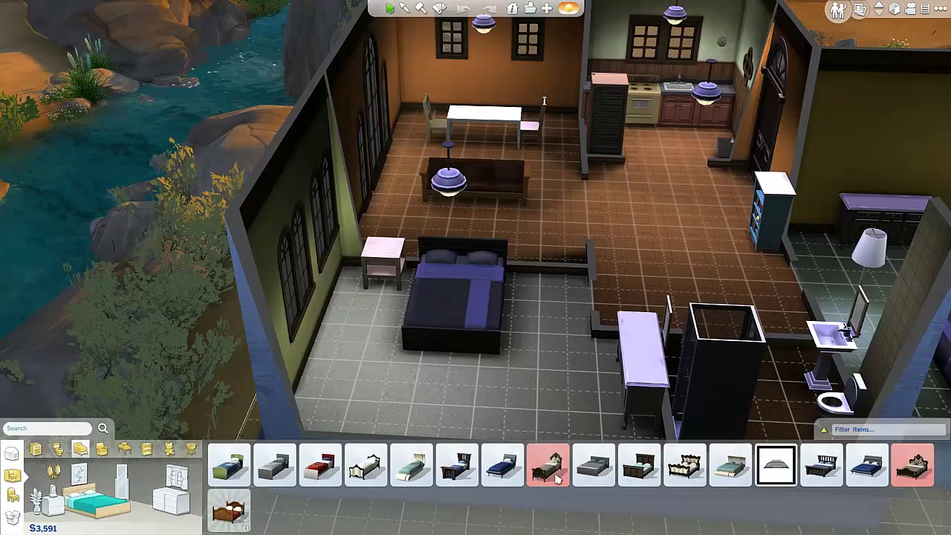
pyautogui.click(776, 466)
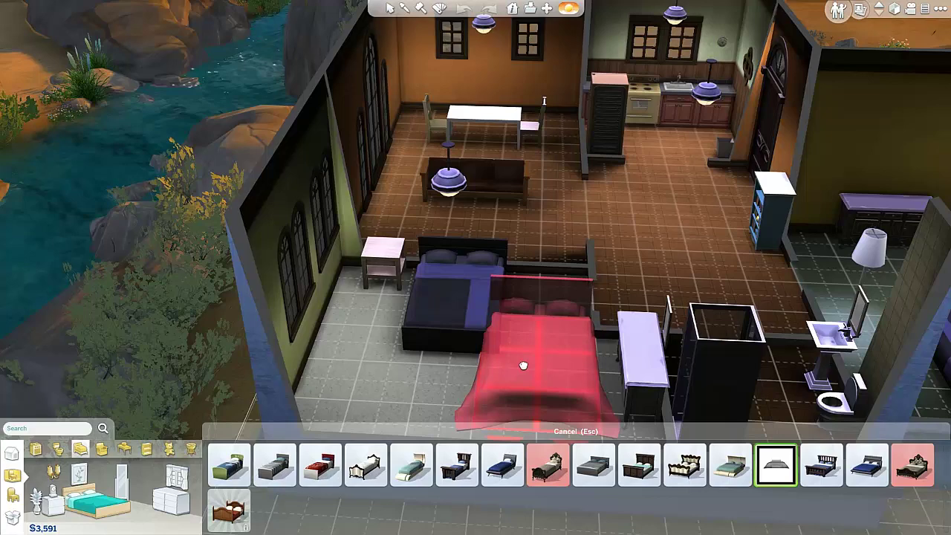
pyautogui.press('Escape')
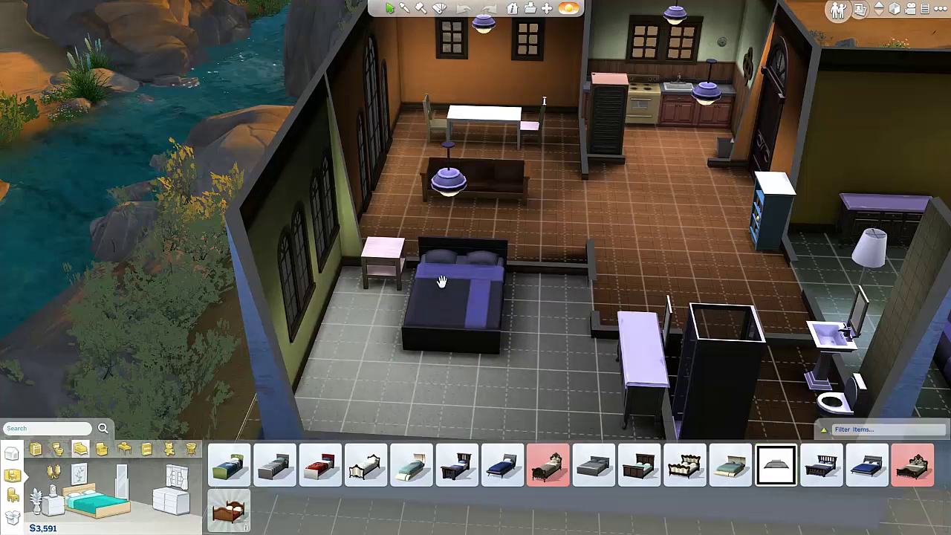
# - Sell the old purple bed and place the Kaelan Double Bed beside the nightstand
pyautogui.click(441, 280)
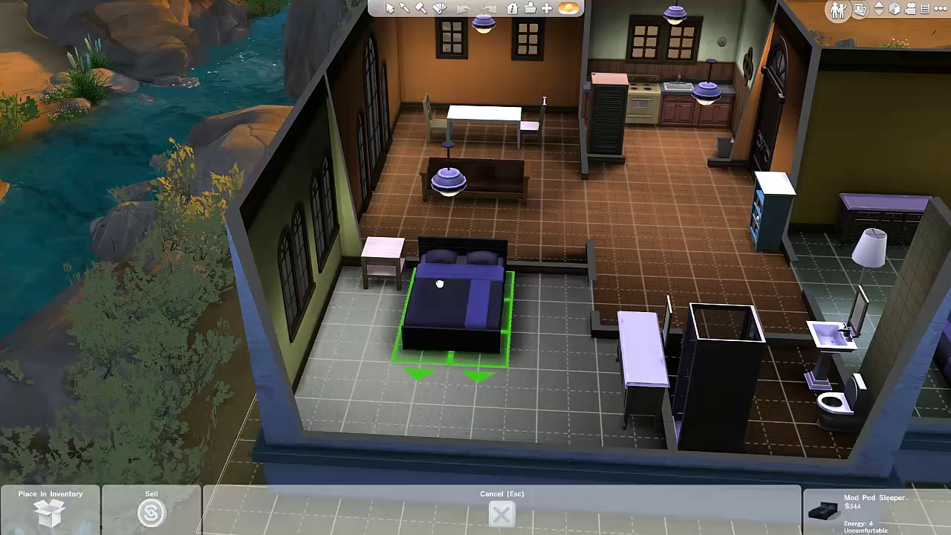
pyautogui.press('Delete')
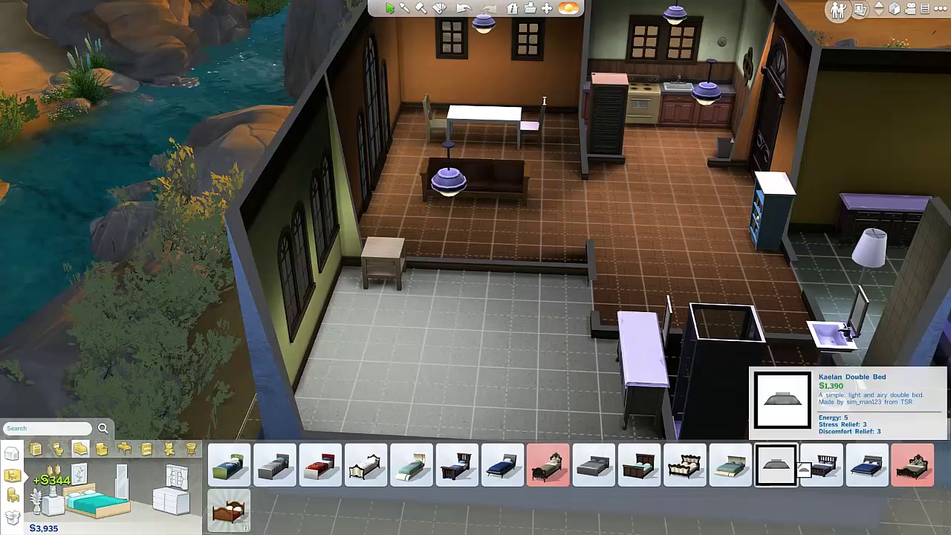
pyautogui.click(775, 465)
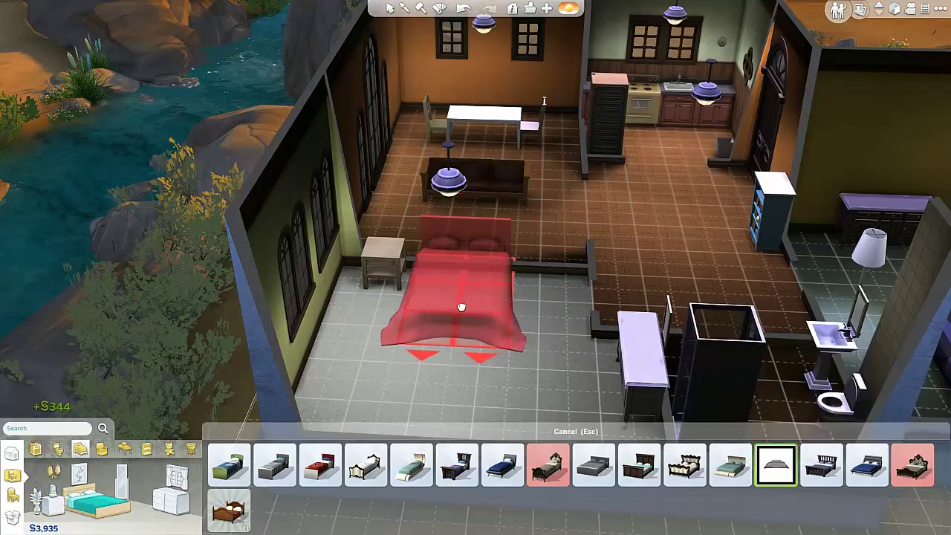
pyautogui.click(445, 306)
pyautogui.moveTo(553, 302)
pyautogui.mouseDown()
pyautogui.moveTo(537, 331)
pyautogui.moveTo(465, 301)
pyautogui.moveTo(486, 311)
pyautogui.mouseUp()
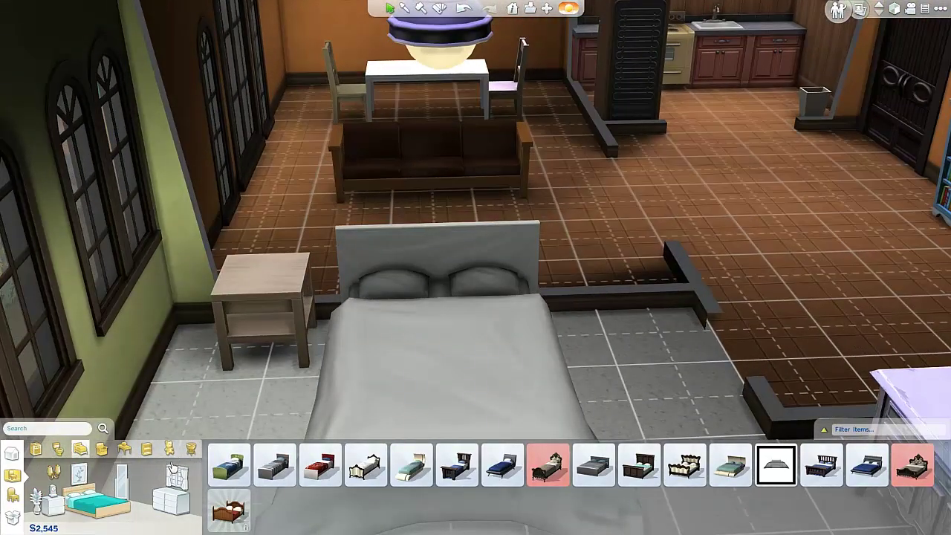
# - Place the $580 white dresser in the bedroom and shift it further right
pyautogui.click(122, 483)
pyautogui.click(171, 494)
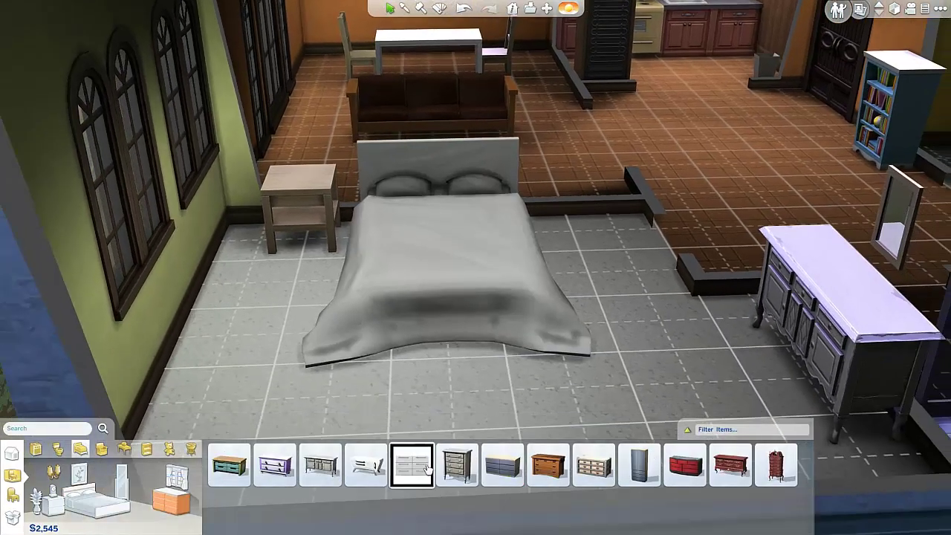
pyautogui.click(427, 468)
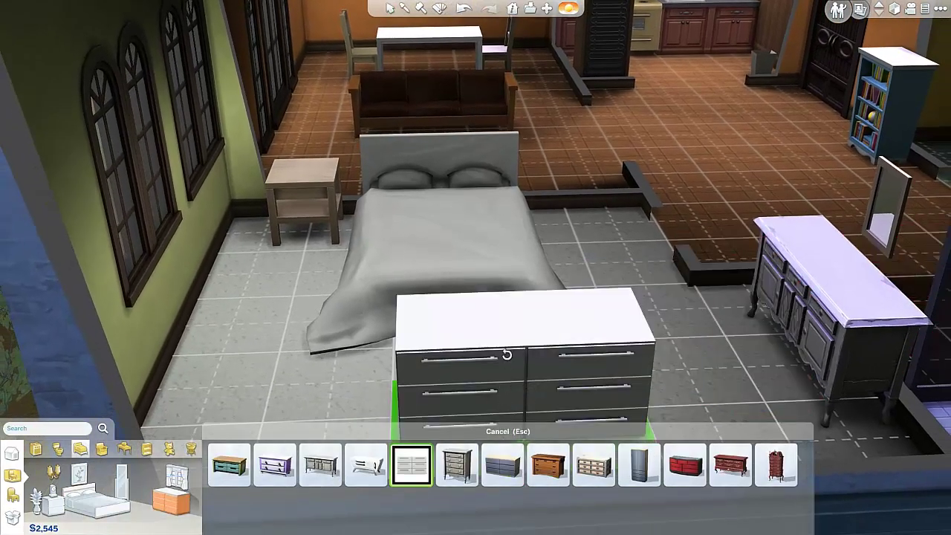
pyautogui.click(505, 355)
pyautogui.press('.')
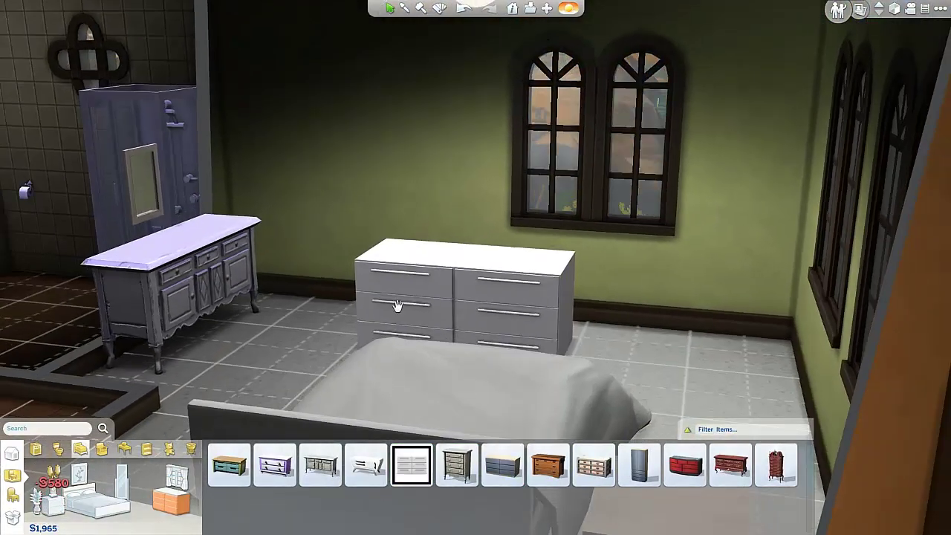
pyautogui.click(556, 297)
pyautogui.click(559, 292)
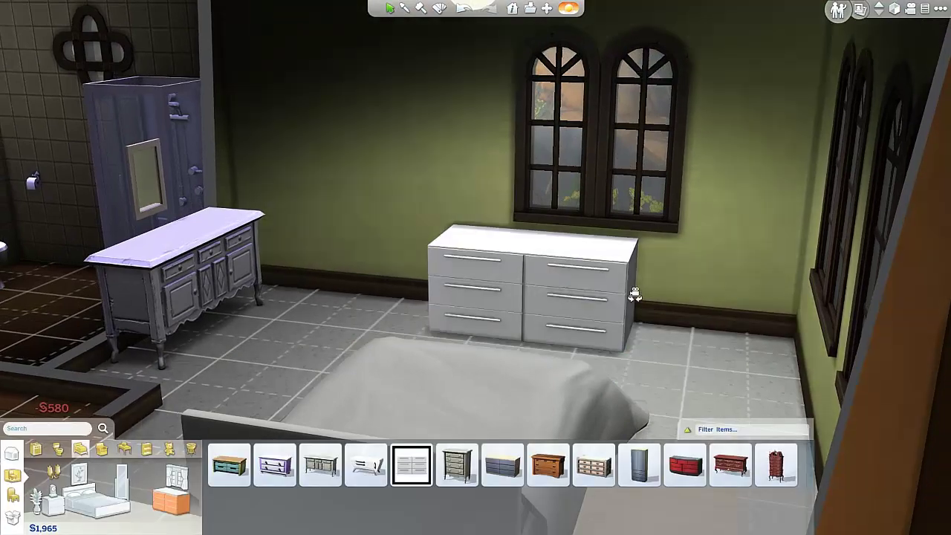
pyautogui.press(',')
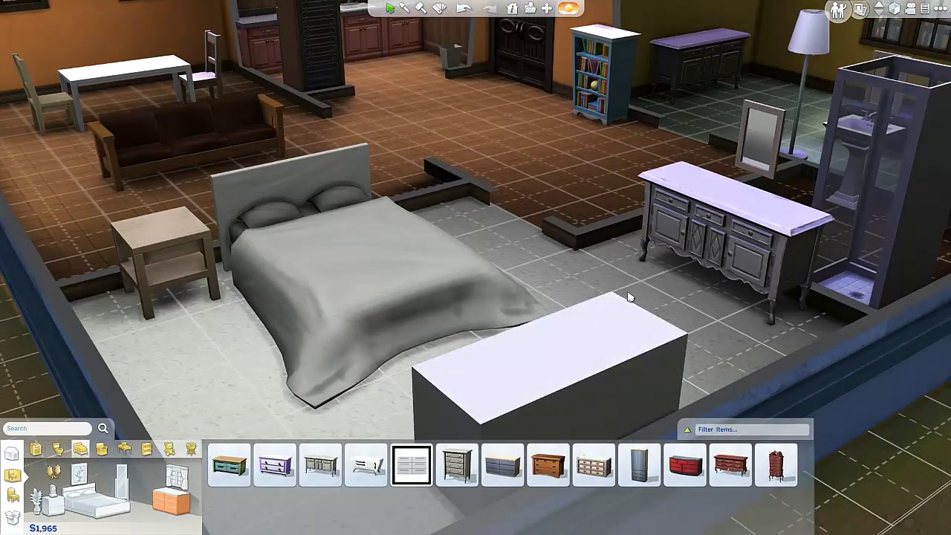